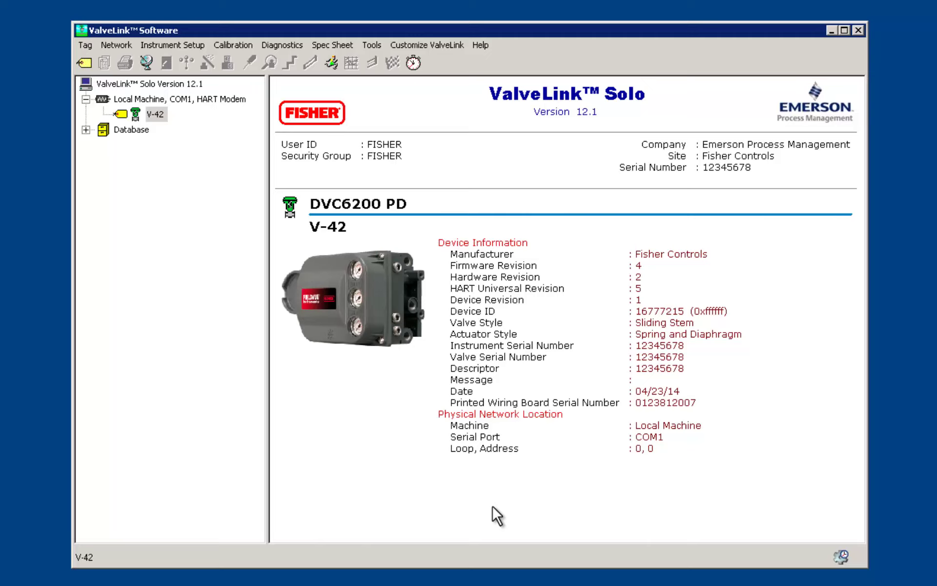
Step: Connect to the V-42 instrument and set it Out of Service
{"action": "double_click", "coordinate": [159, 115]}
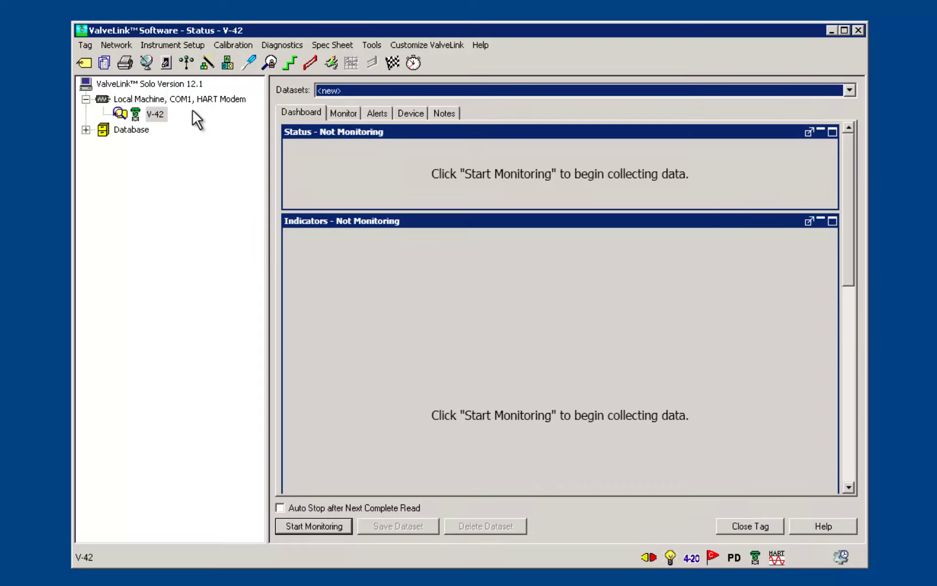
{"action": "left_click", "coordinate": [165, 67]}
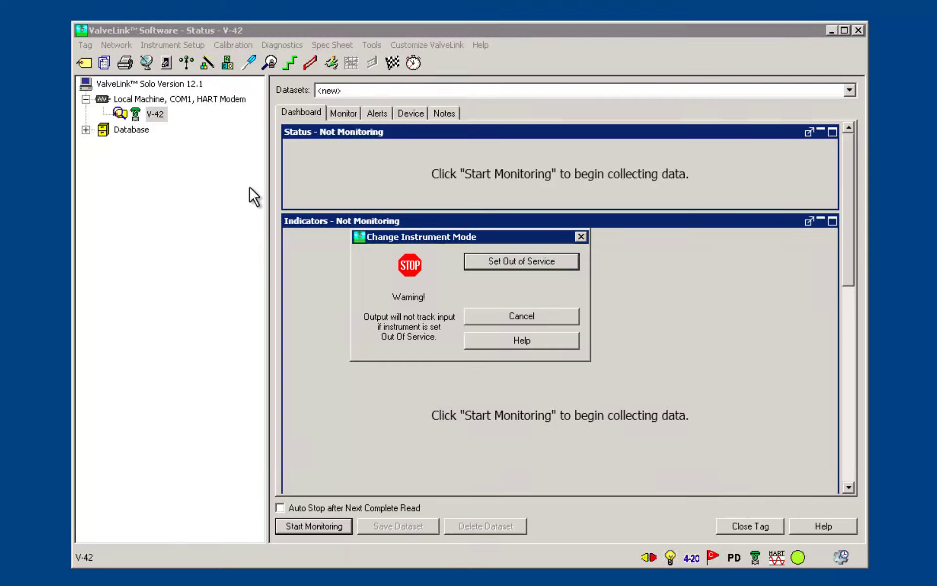
{"action": "left_click", "coordinate": [521, 263]}
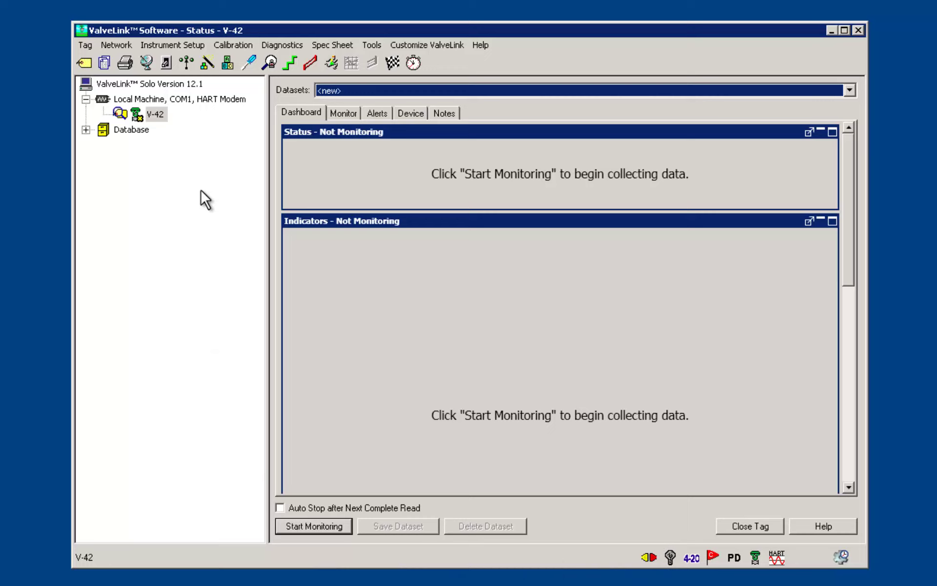
{"action": "left_click", "coordinate": [170, 45]}
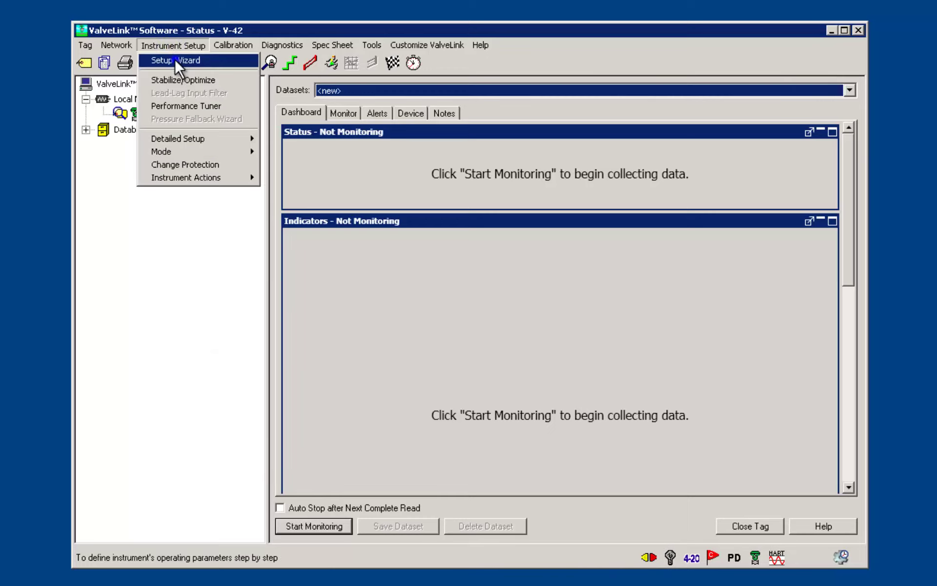
Step: Start the Setup Wizard with Fallback on Sensor Failure or Deviation control and Relay A or C
{"action": "left_click", "coordinate": [175, 60]}
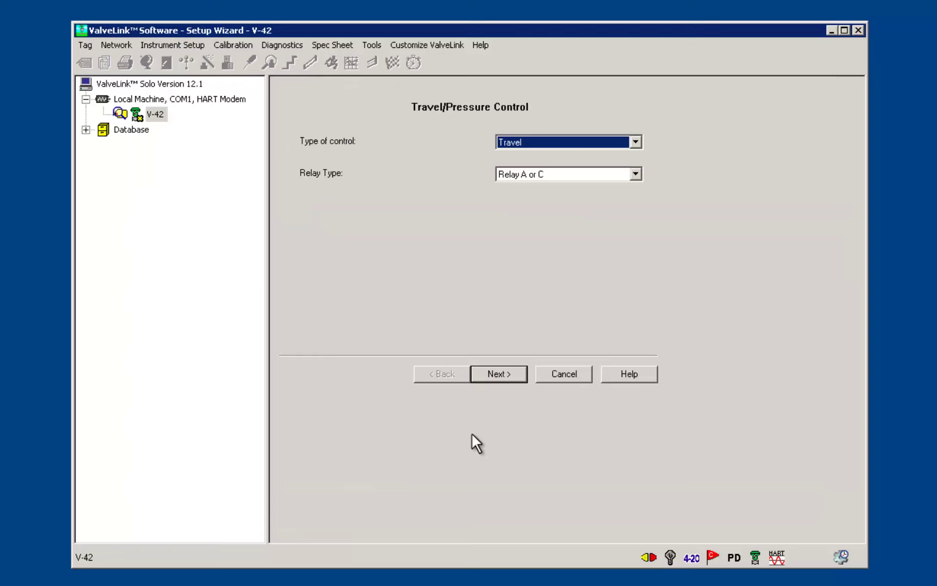
{"action": "left_click", "coordinate": [592, 143]}
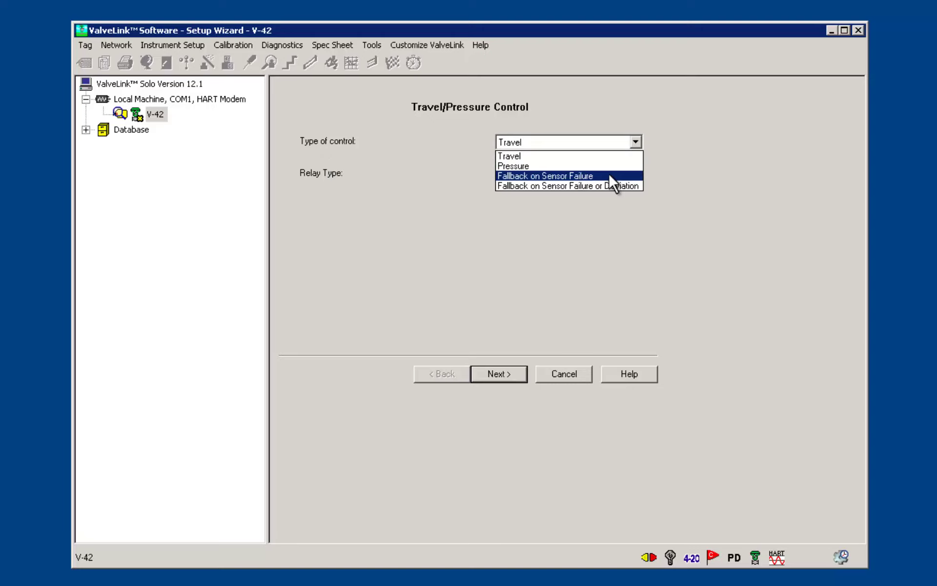
{"action": "left_click", "coordinate": [634, 189]}
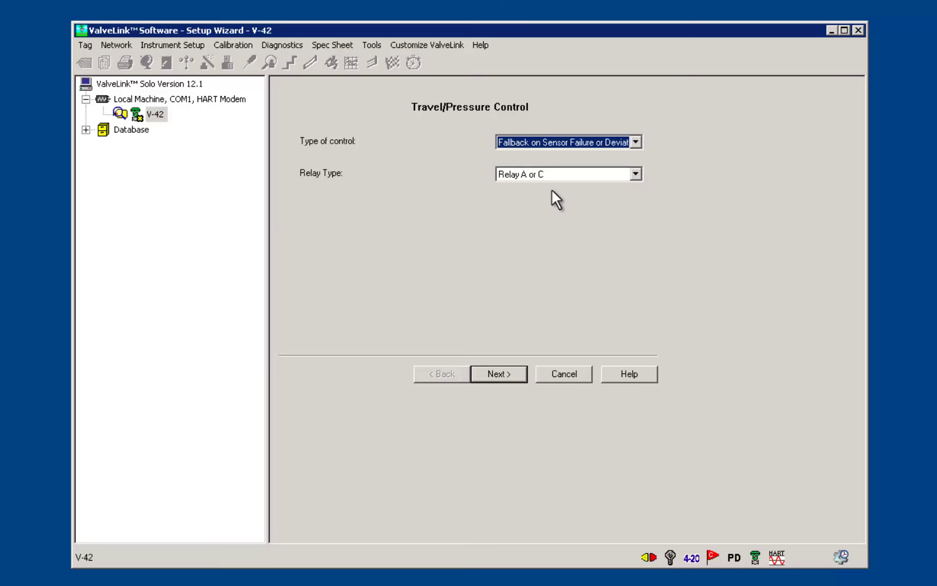
{"action": "left_click", "coordinate": [566, 171]}
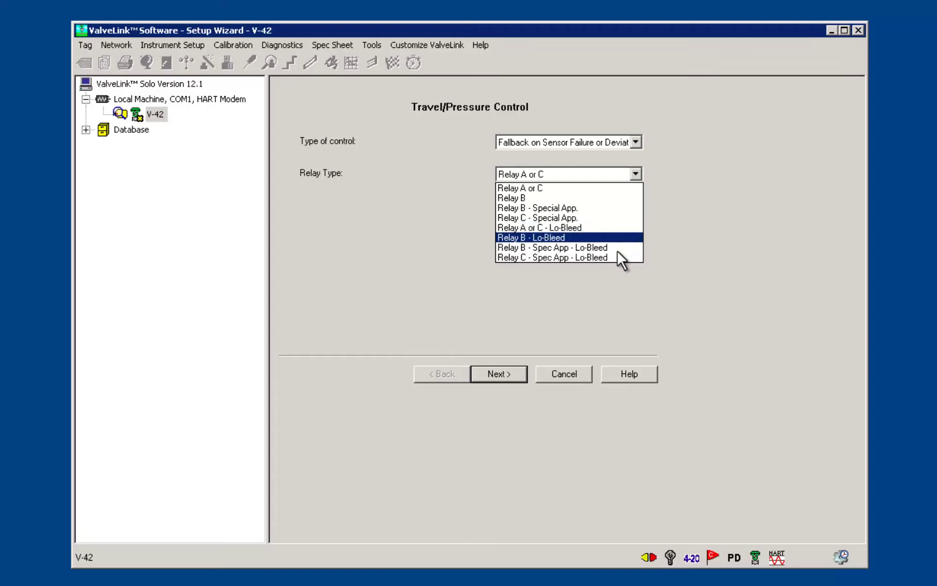
{"action": "left_click", "coordinate": [594, 188]}
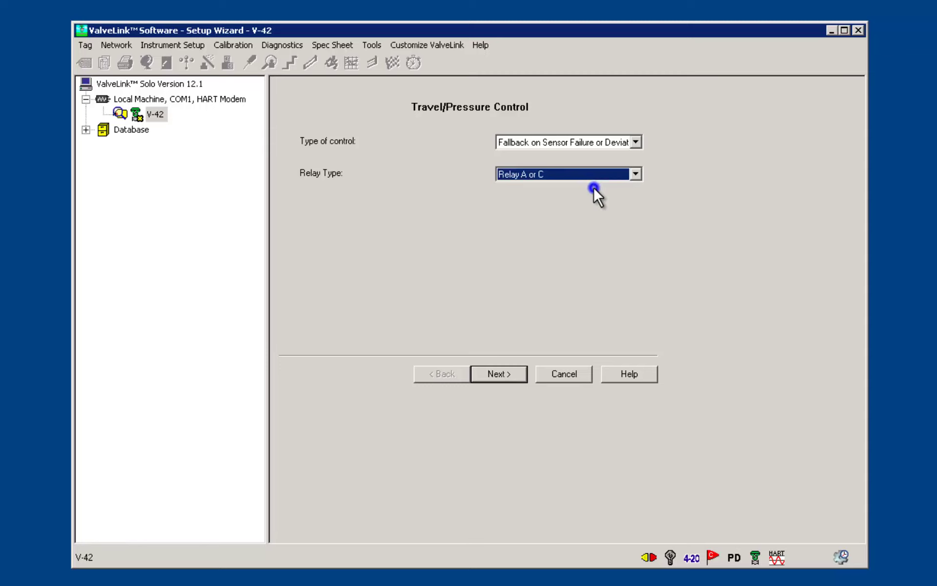
{"action": "left_click", "coordinate": [505, 372]}
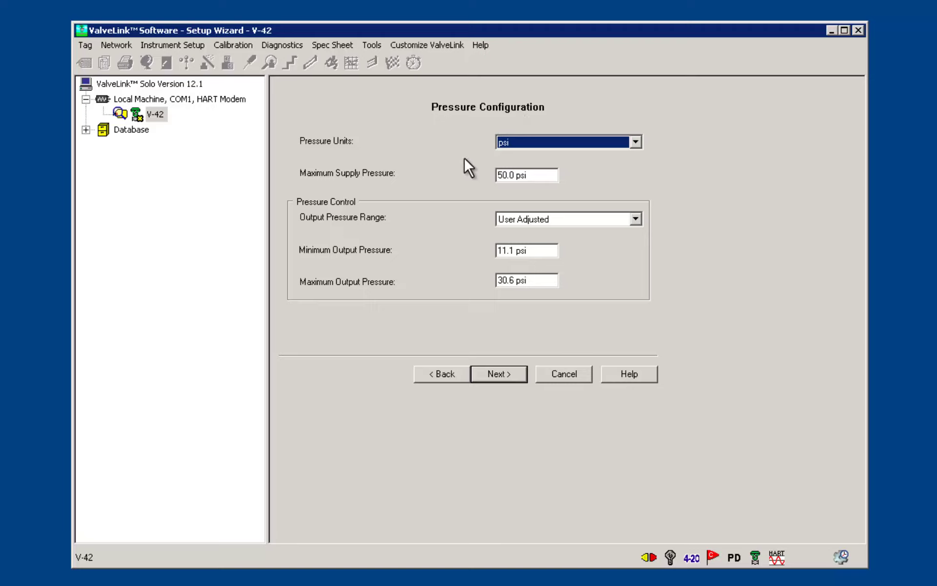
Step: Keep psi as the pressure unit and set maximum supply pressure to 35
{"action": "left_click", "coordinate": [578, 142]}
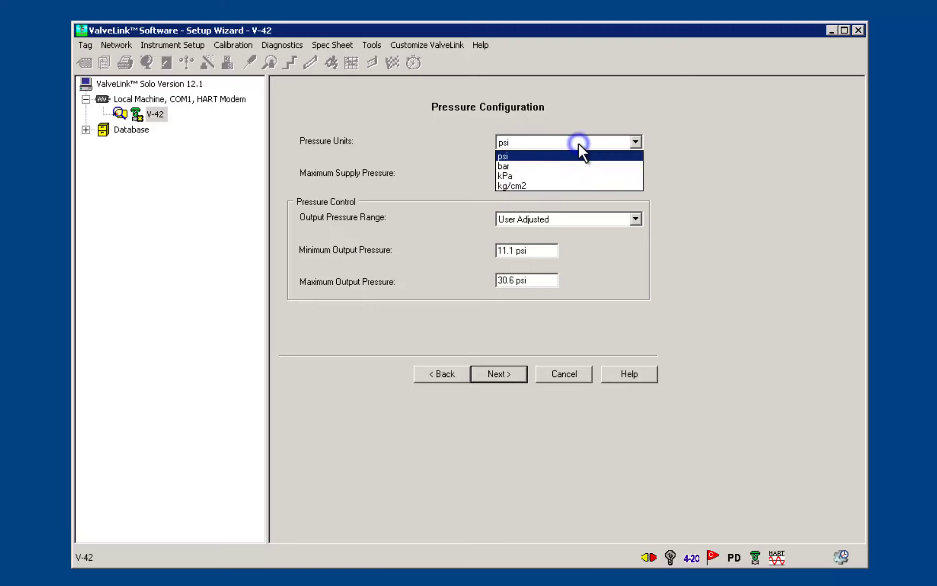
{"action": "left_click", "coordinate": [579, 157]}
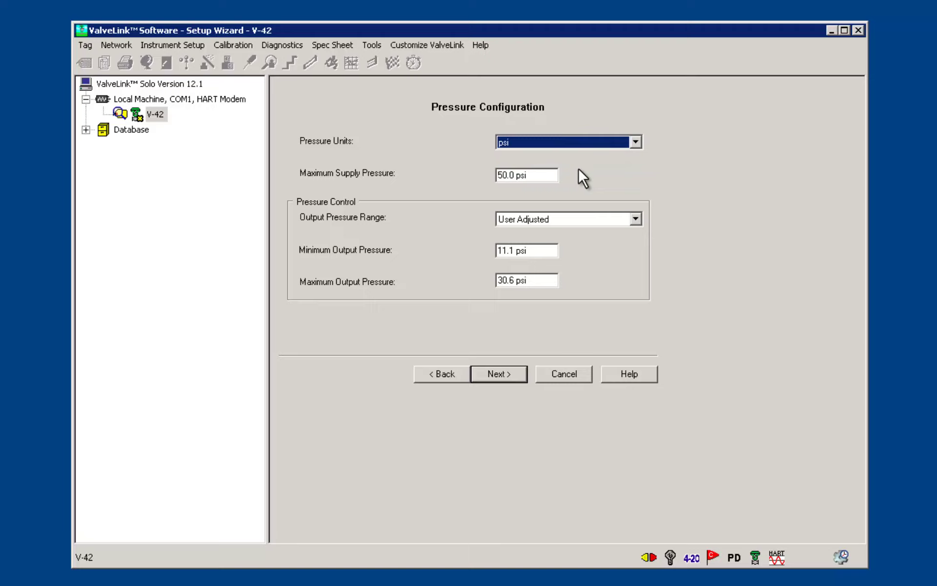
{"action": "left_click", "coordinate": [575, 179]}
{"action": "double_click", "coordinate": [508, 175]}
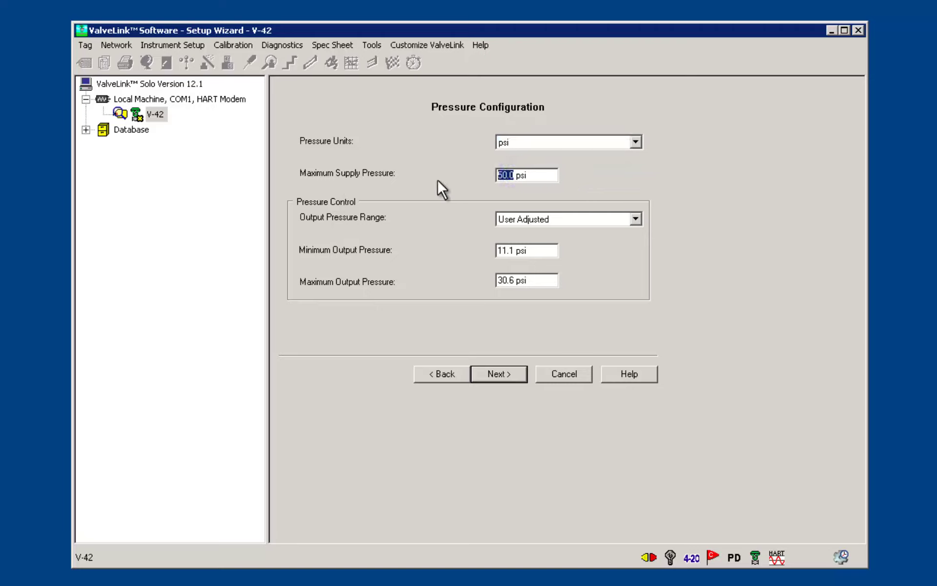
{"action": "key", "text": "BackSpace"}
{"action": "type", "text": "35"}
{"action": "left_click", "coordinate": [437, 180]}
{"action": "left_click", "coordinate": [507, 295]}
Step: Accept the Fisher Controls 667 size 40 actuator details and send them to the instrument
{"action": "left_click", "coordinate": [505, 370]}
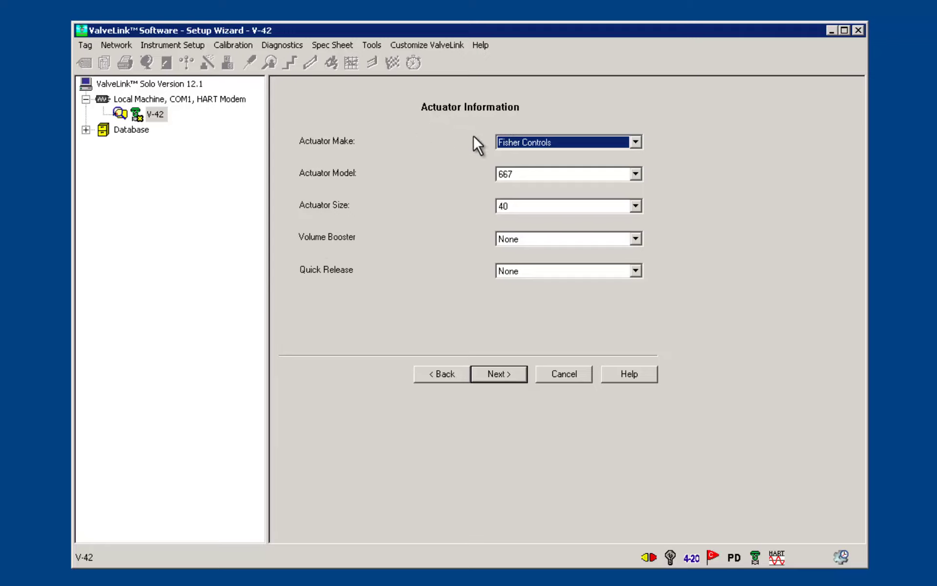
{"action": "key", "text": "Tab"}
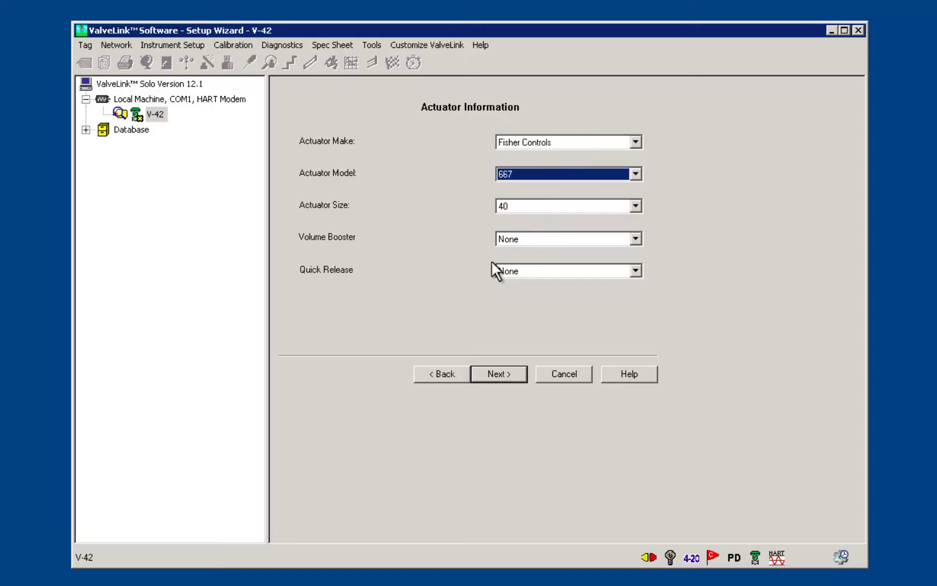
{"action": "left_click", "coordinate": [503, 373]}
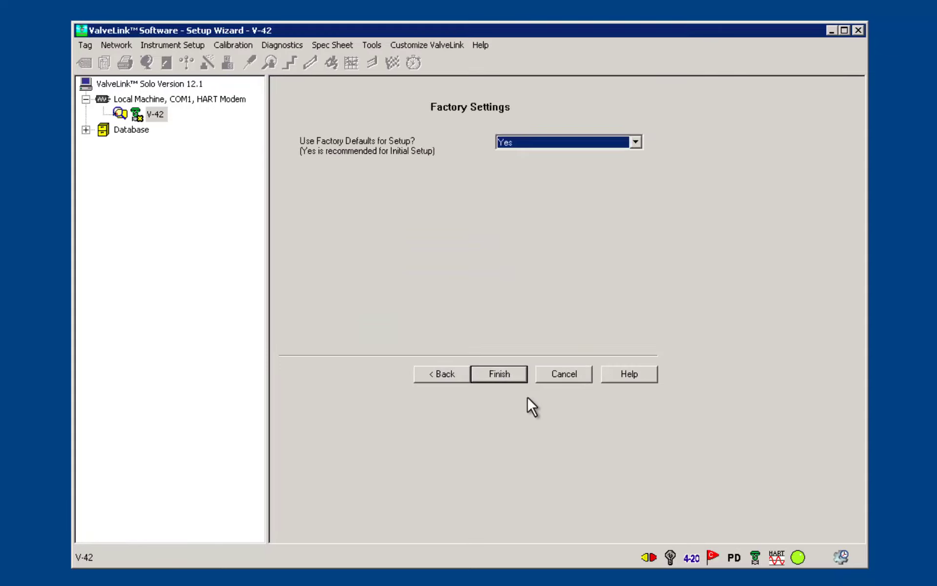
Step: Keep Use Factory Defaults at Yes and finish the Setup Wizard
{"action": "left_click", "coordinate": [599, 142]}
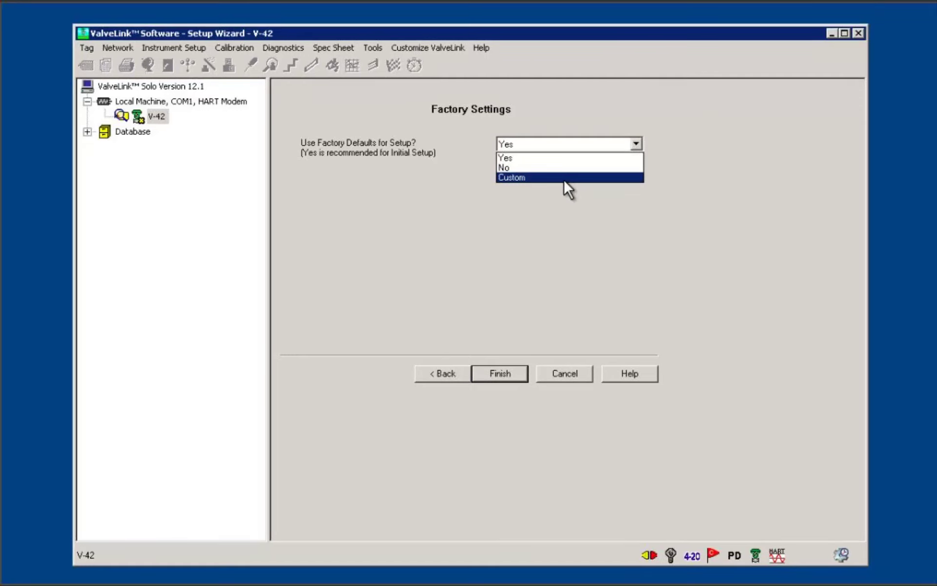
{"action": "left_click", "coordinate": [564, 157]}
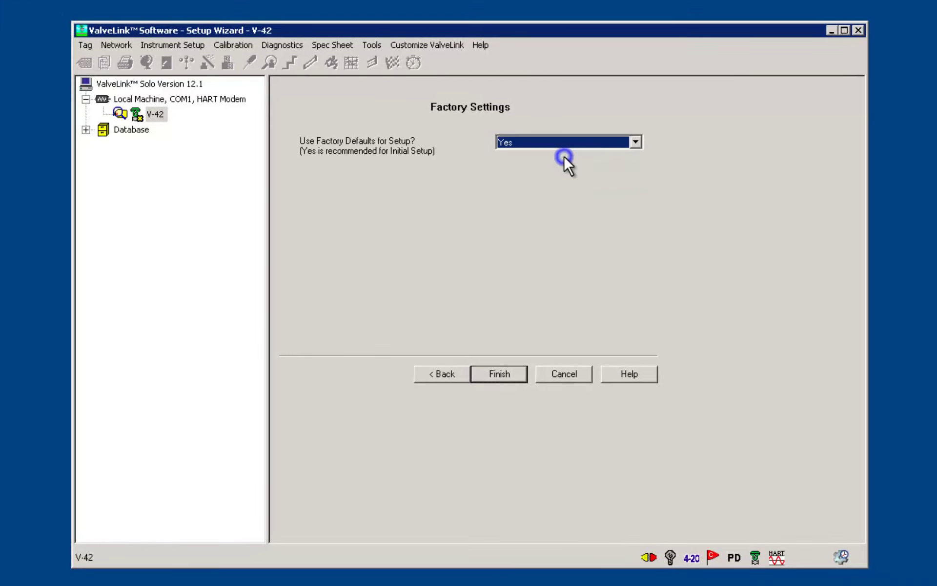
{"action": "left_click", "coordinate": [489, 373]}
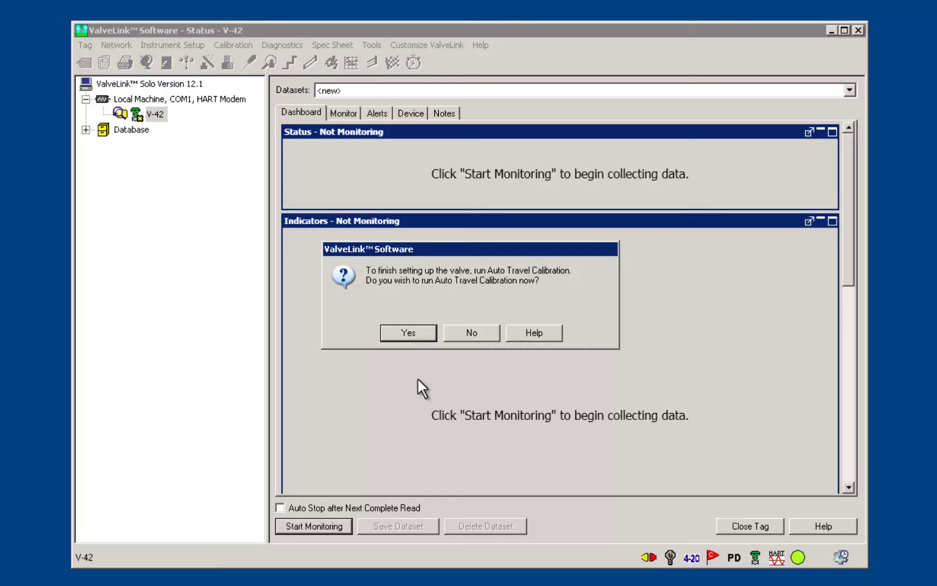
Step: Run Auto Travel Calibration on V-42, allowing the valve to move, and acknowledge completion
{"action": "left_click", "coordinate": [409, 333]}
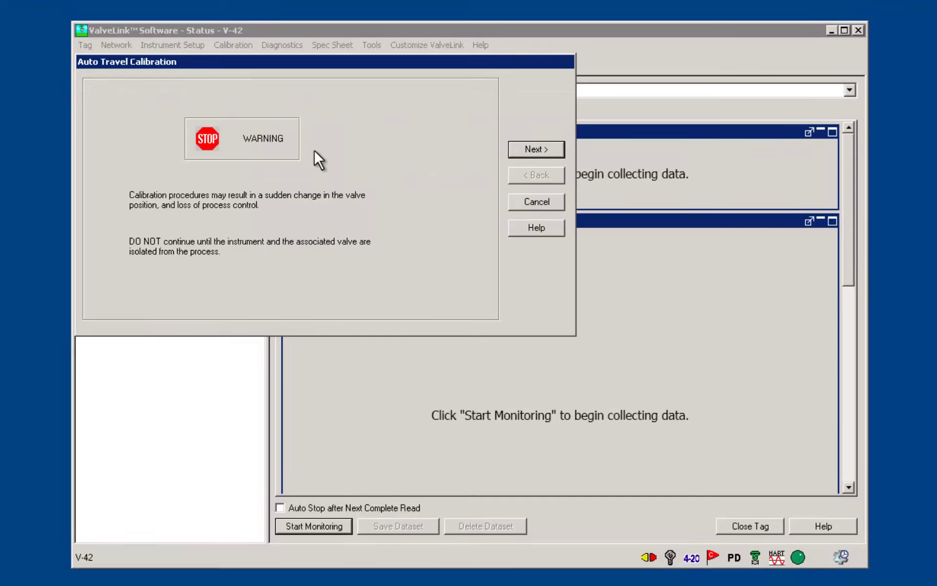
{"action": "left_click", "coordinate": [528, 146]}
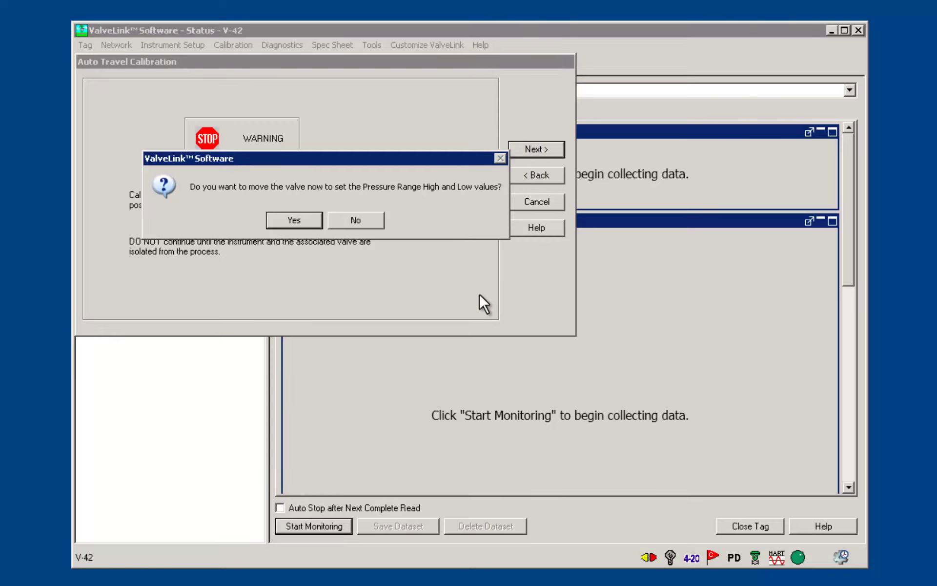
{"action": "left_click", "coordinate": [297, 222]}
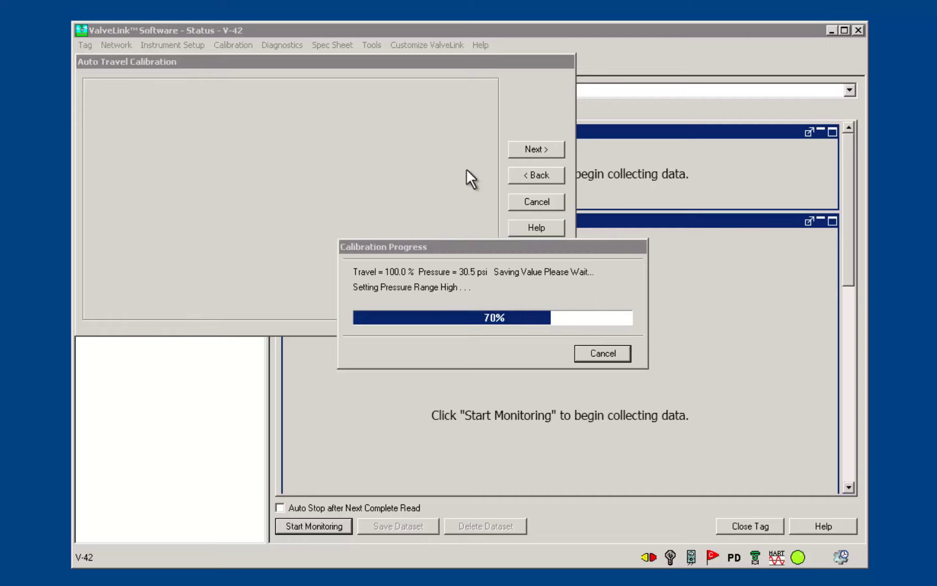
{"action": "left_click", "coordinate": [497, 331]}
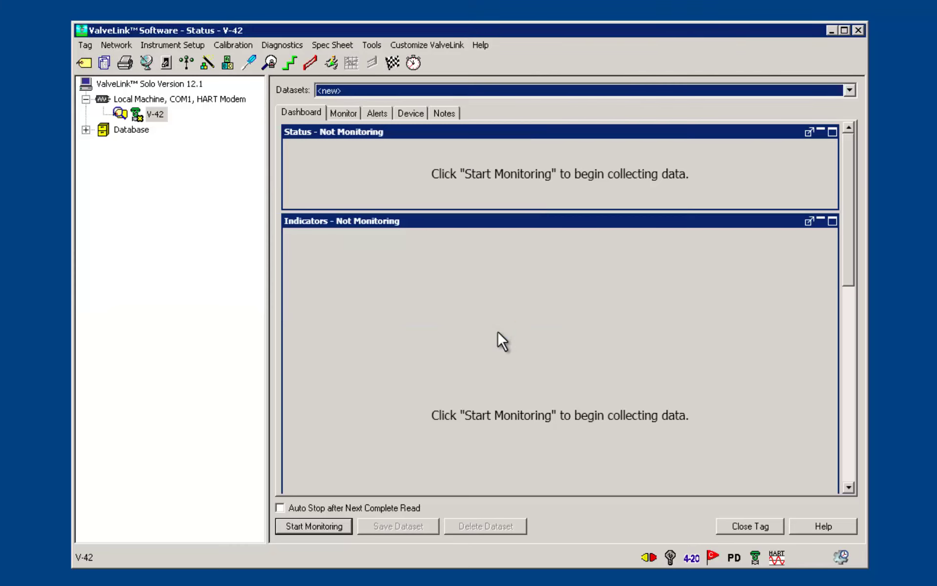
Step: Set V-42 back In Service through the Change Instrument Mode dialog
{"action": "left_click", "coordinate": [165, 62]}
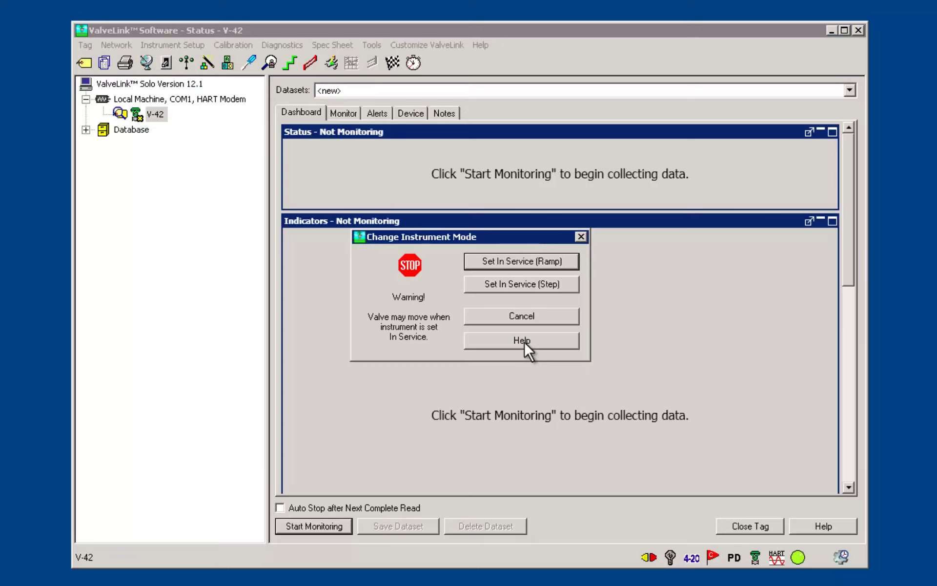
{"action": "left_click", "coordinate": [569, 285]}
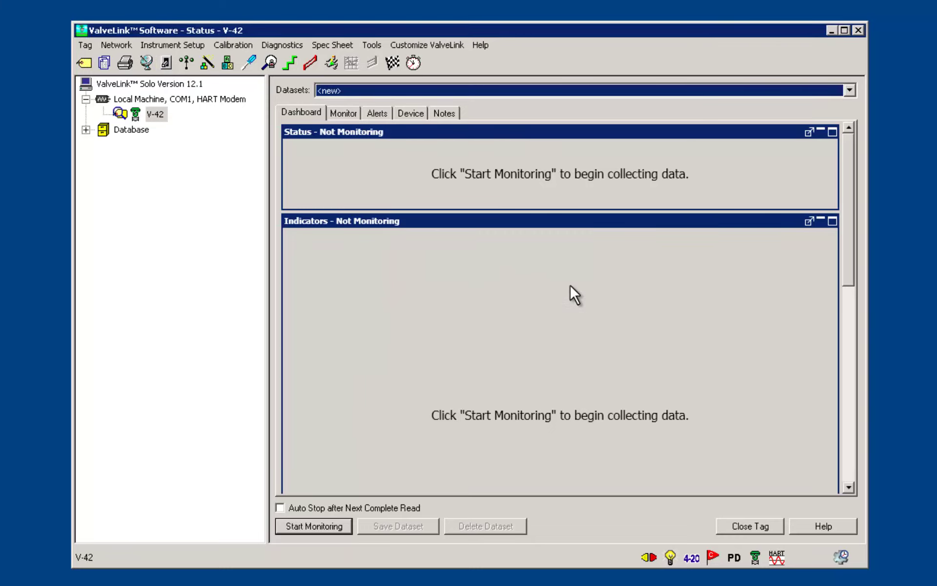